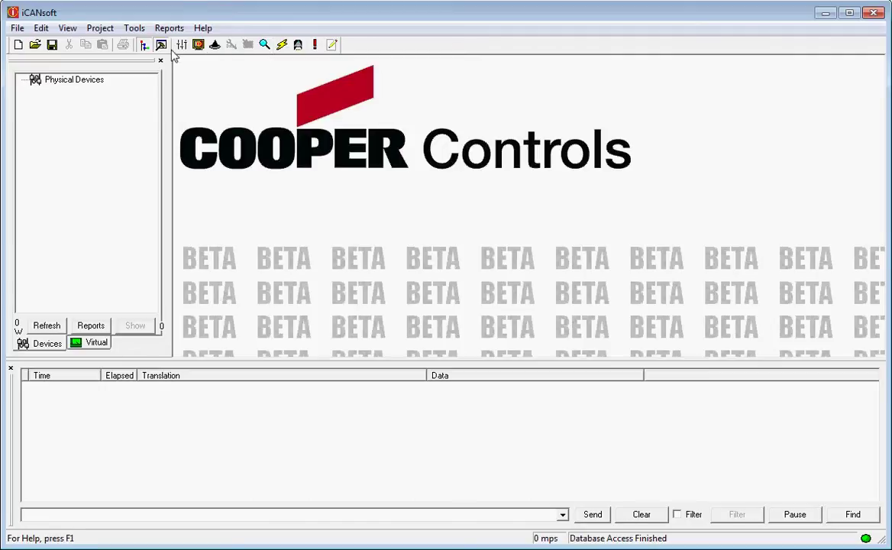
- Open the Advanced Network Search and search the network for all devices
{"action": "left_click", "coordinate": [136, 29]}
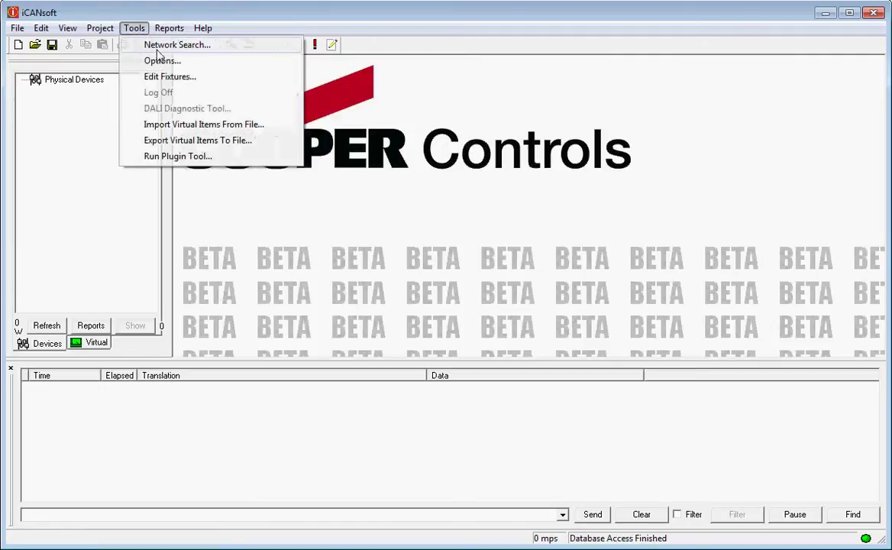
{"action": "left_click", "coordinate": [147, 46]}
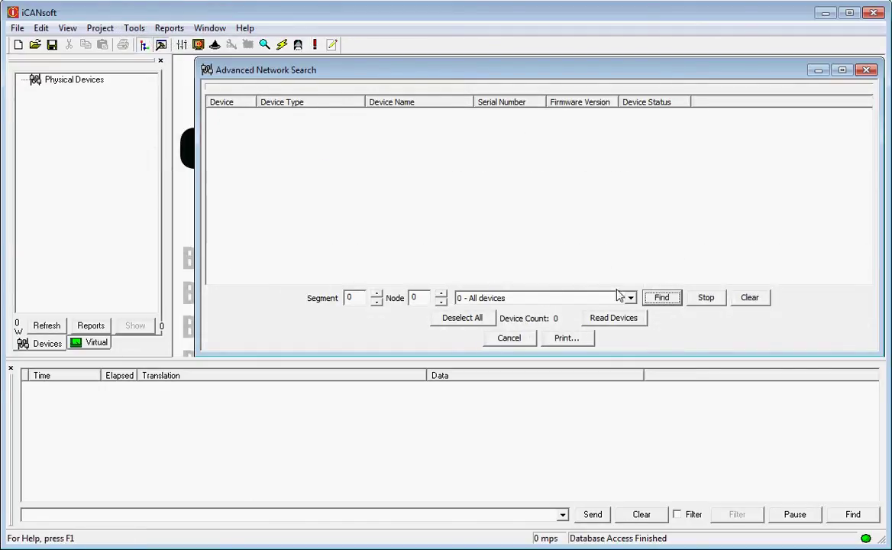
{"action": "left_click", "coordinate": [661, 299]}
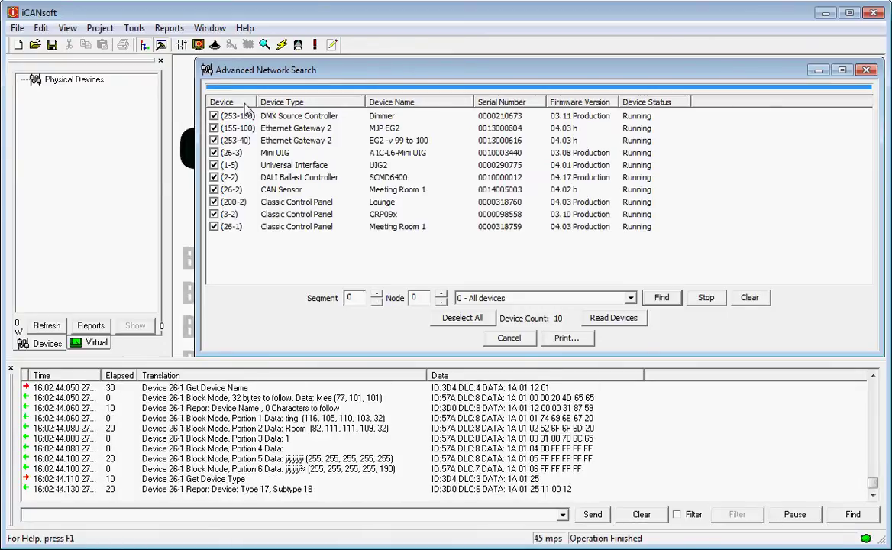
- Sort the found devices in turn by device address, device type, serial number, firmware version and device name
{"action": "left_click", "coordinate": [246, 104]}
{"action": "left_click", "coordinate": [246, 103]}
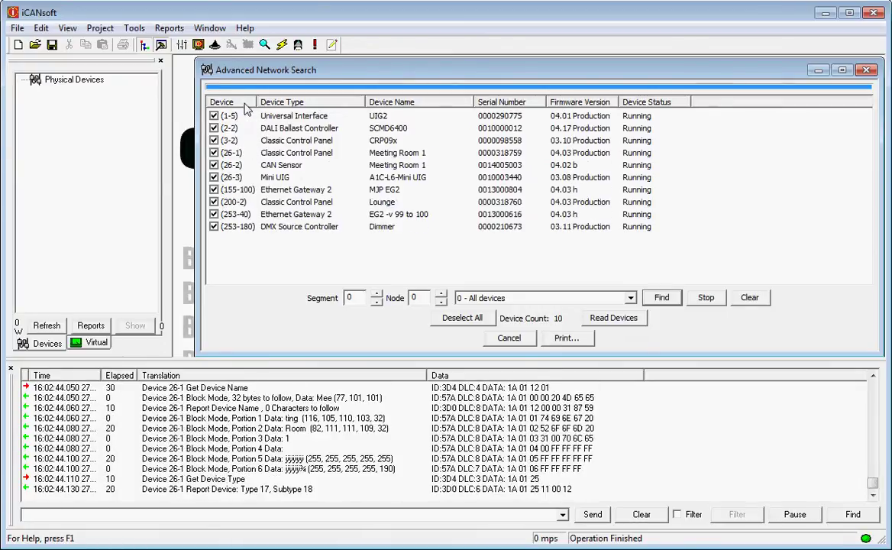
{"action": "left_click", "coordinate": [323, 106]}
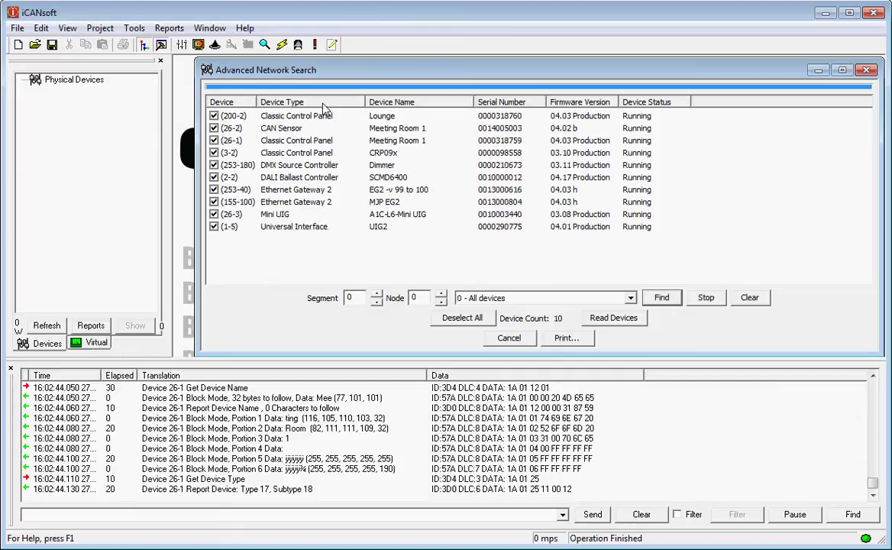
{"action": "left_click", "coordinate": [323, 105]}
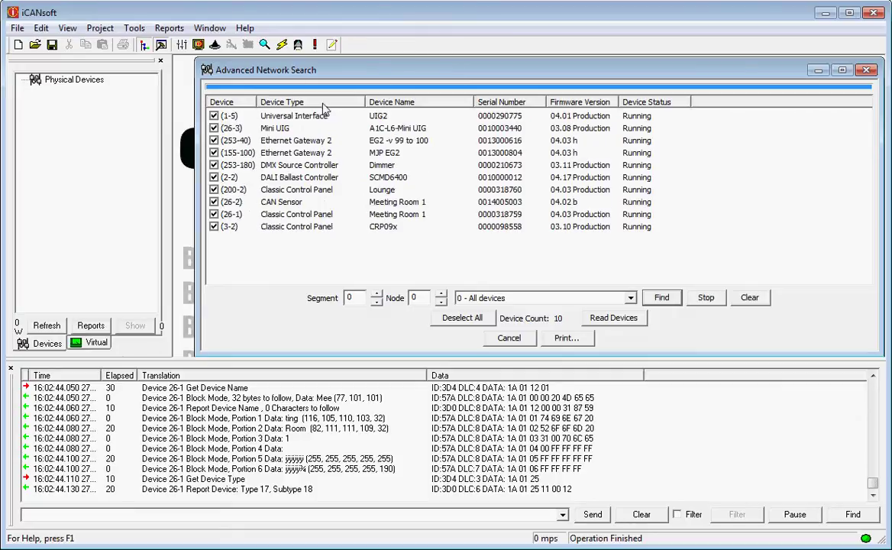
{"action": "left_click", "coordinate": [519, 103]}
{"action": "left_click", "coordinate": [520, 103]}
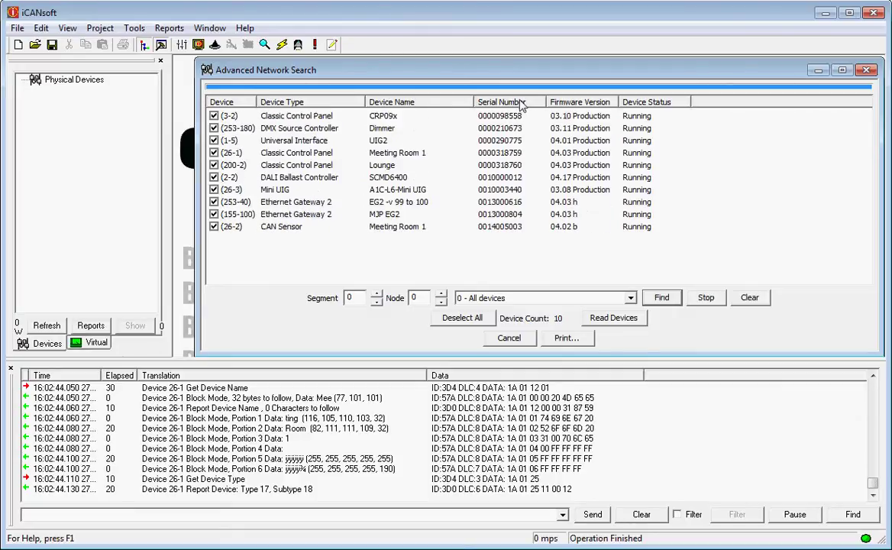
{"action": "left_click", "coordinate": [584, 104]}
{"action": "left_click", "coordinate": [584, 105]}
{"action": "left_click", "coordinate": [408, 105]}
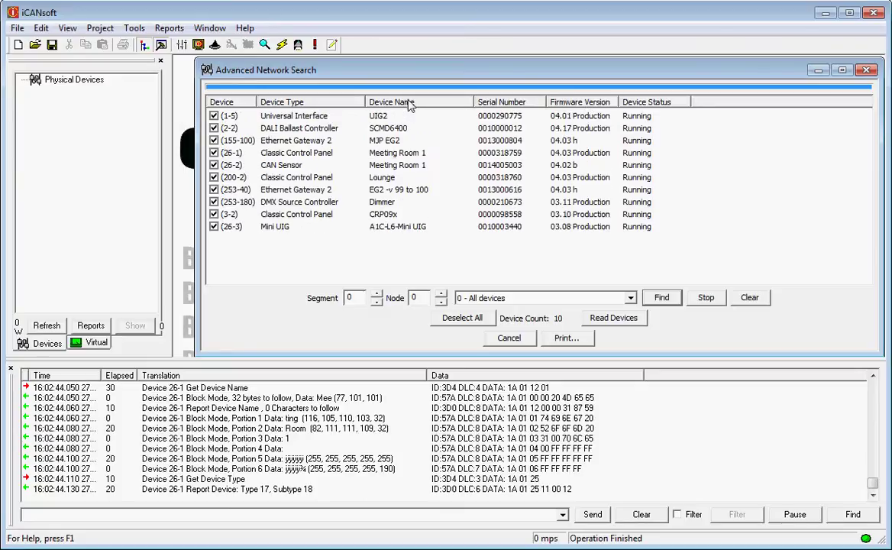
{"action": "left_click", "coordinate": [408, 104]}
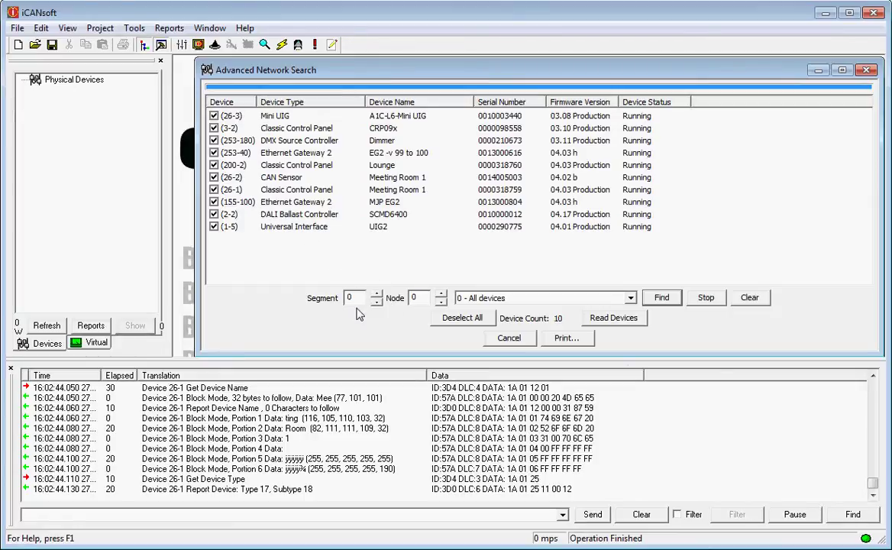
- Clear the search results, search for all devices on segment 26 and stop the search
{"action": "left_click", "coordinate": [752, 303]}
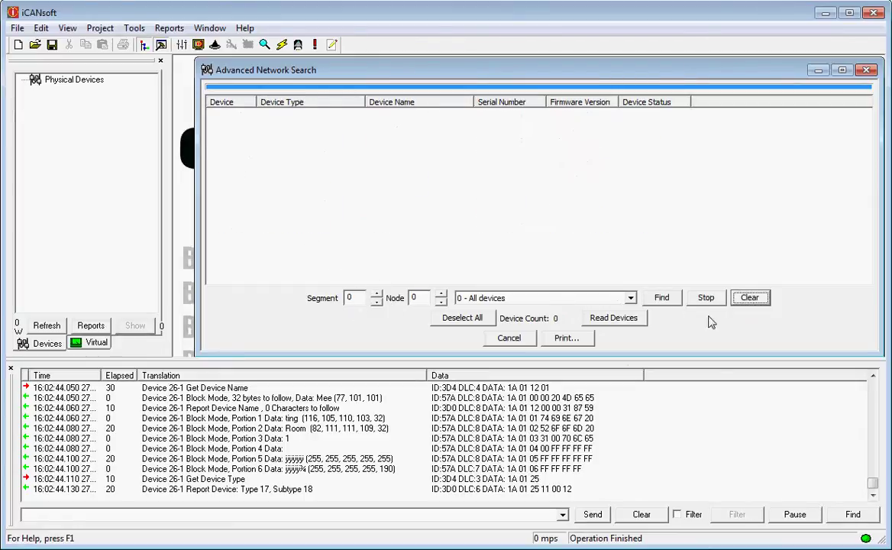
{"action": "left_click", "coordinate": [357, 298]}
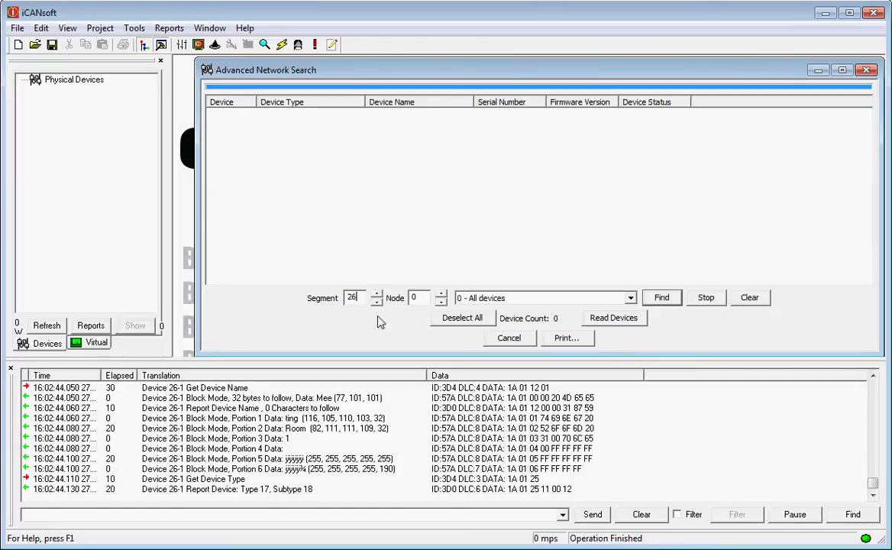
{"action": "left_click", "coordinate": [661, 297]}
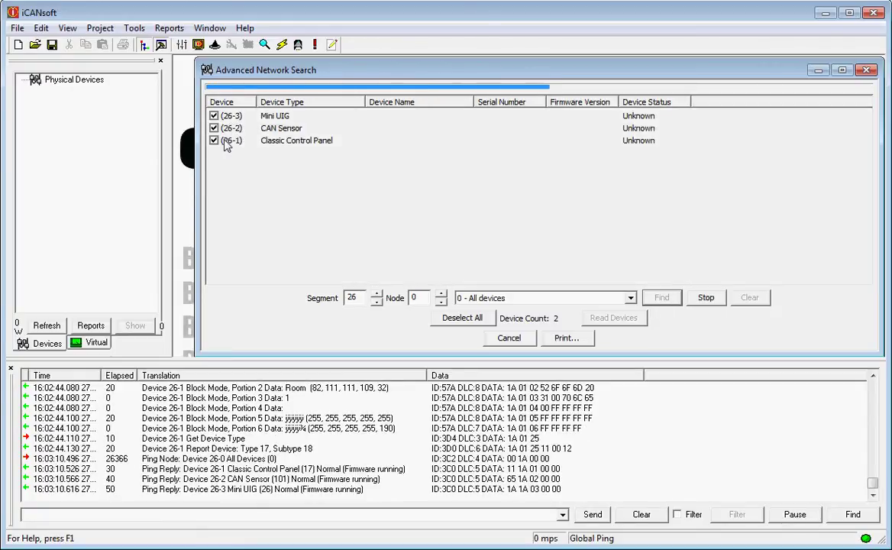
{"action": "left_click", "coordinate": [706, 298]}
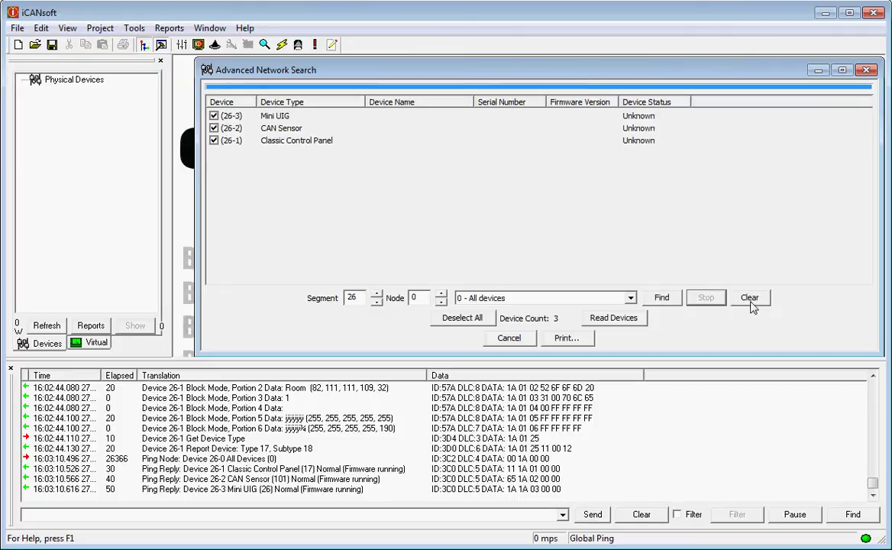
- Clear the results, search for the single device at segment 26, node 1, and stop the search
{"action": "left_click", "coordinate": [749, 298]}
{"action": "double_click", "coordinate": [414, 298]}
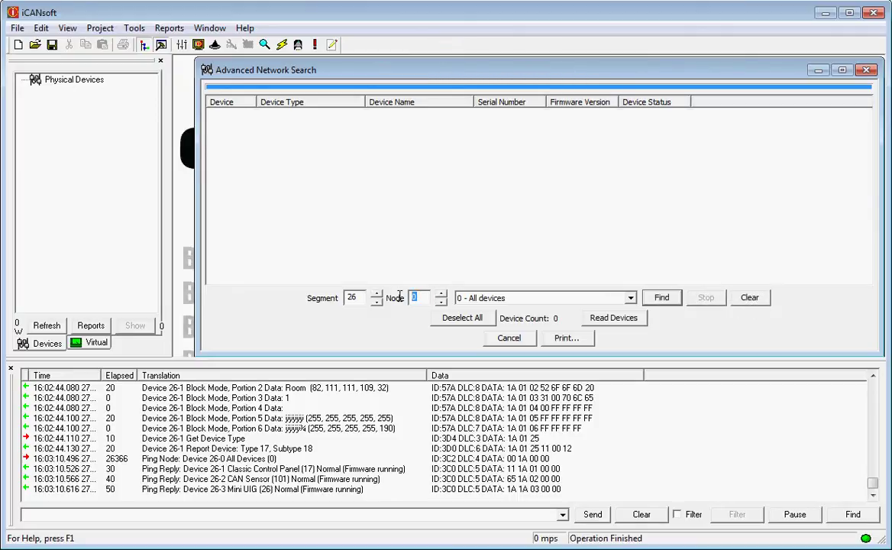
{"action": "type", "text": "1"}
{"action": "left_click", "coordinate": [661, 300]}
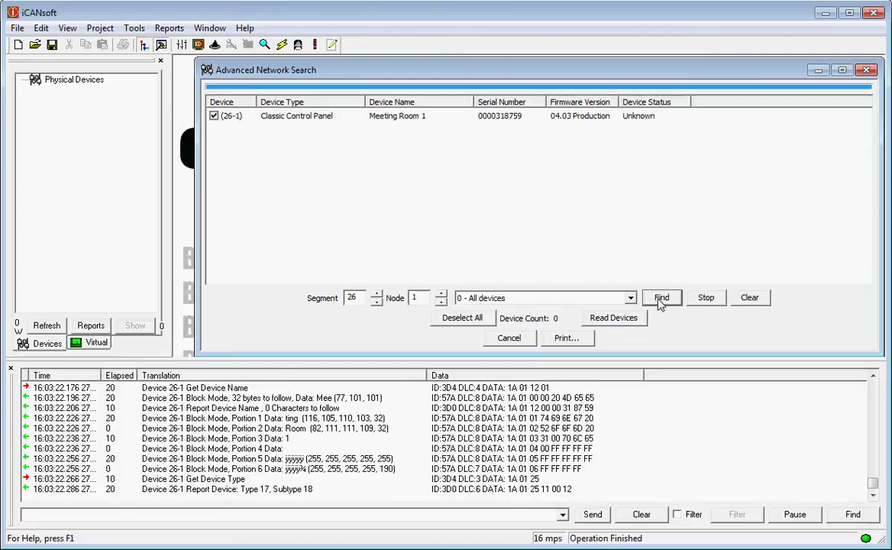
{"action": "left_click", "coordinate": [714, 306]}
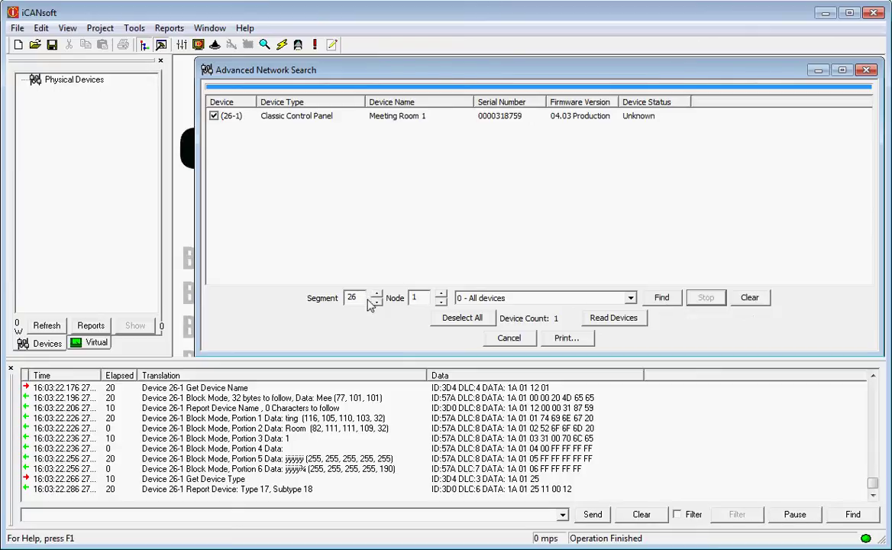
- Search only for 017 - Classic Control Panel devices with segment 0 and node 0, after clearing the previous results
{"action": "left_click", "coordinate": [603, 298]}
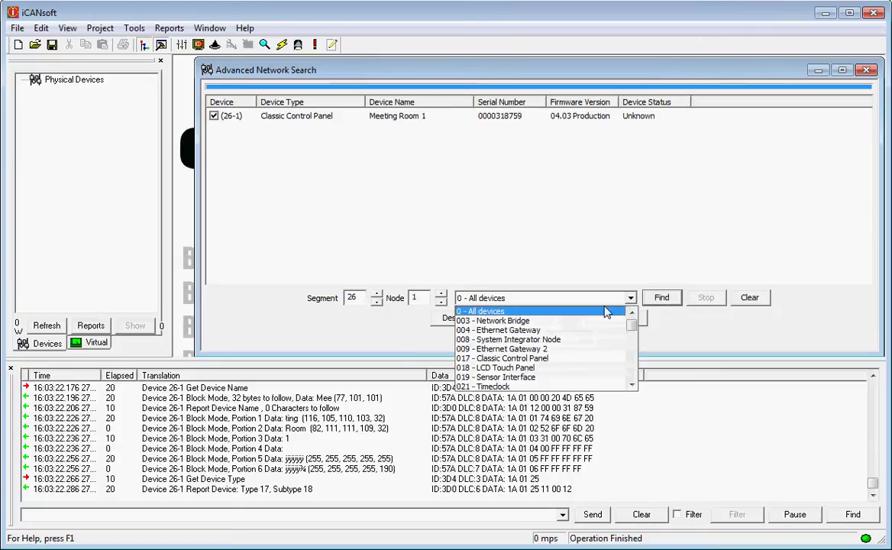
{"action": "left_click", "coordinate": [583, 359]}
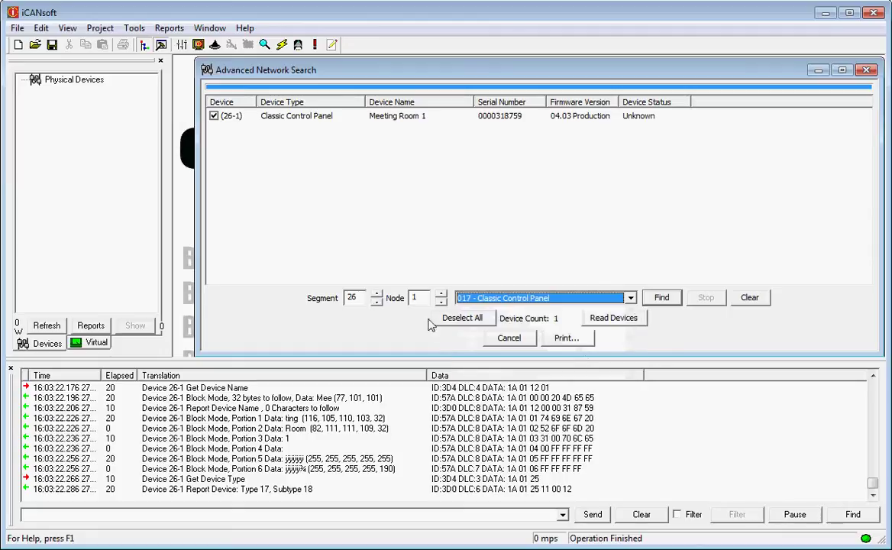
{"action": "double_click", "coordinate": [352, 298]}
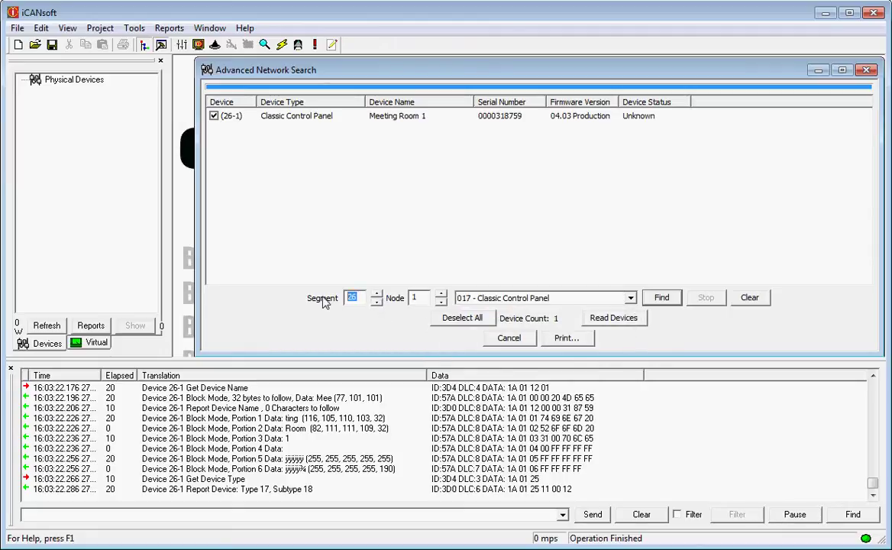
{"action": "type", "text": "0"}
{"action": "key", "text": "Tab"}
{"action": "type", "text": "0"}
{"action": "left_click", "coordinate": [749, 297]}
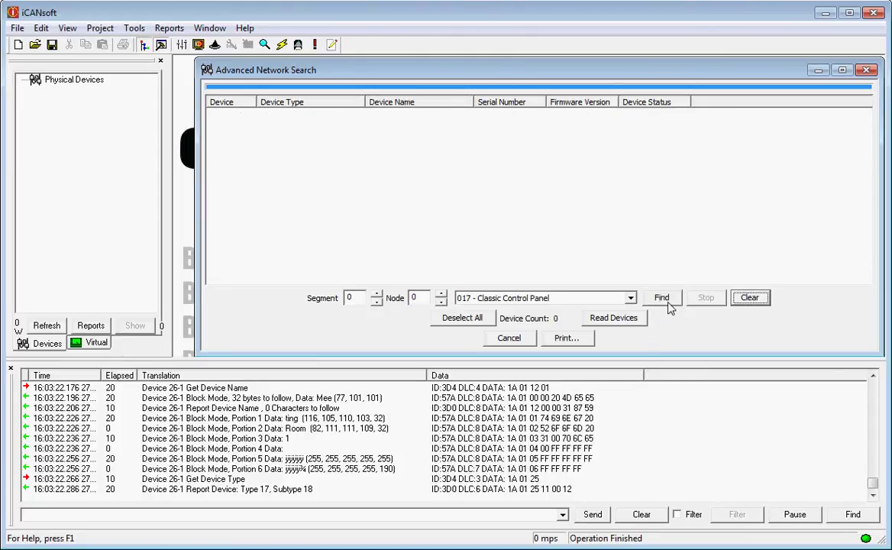
{"action": "left_click", "coordinate": [668, 301]}
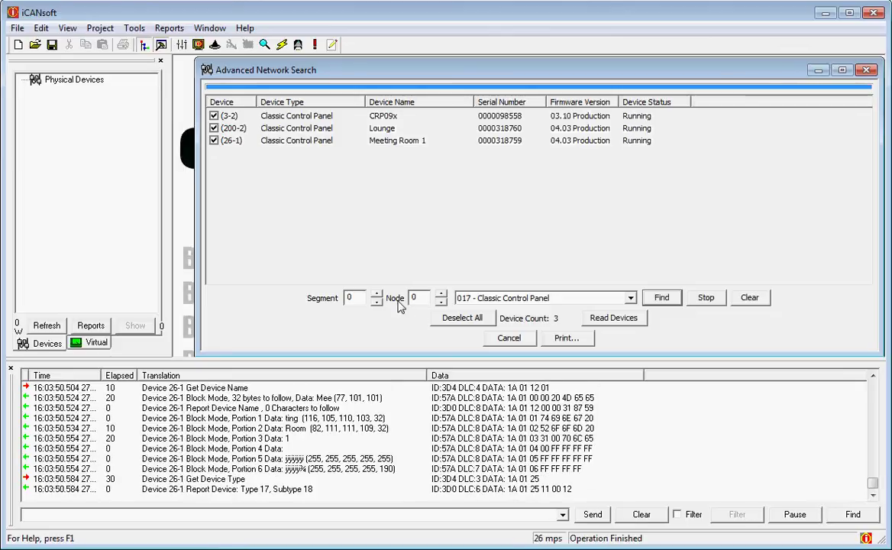
- Set the device type filter back to 0 - All devices, clear the results and repeat the search
{"action": "left_click", "coordinate": [630, 297]}
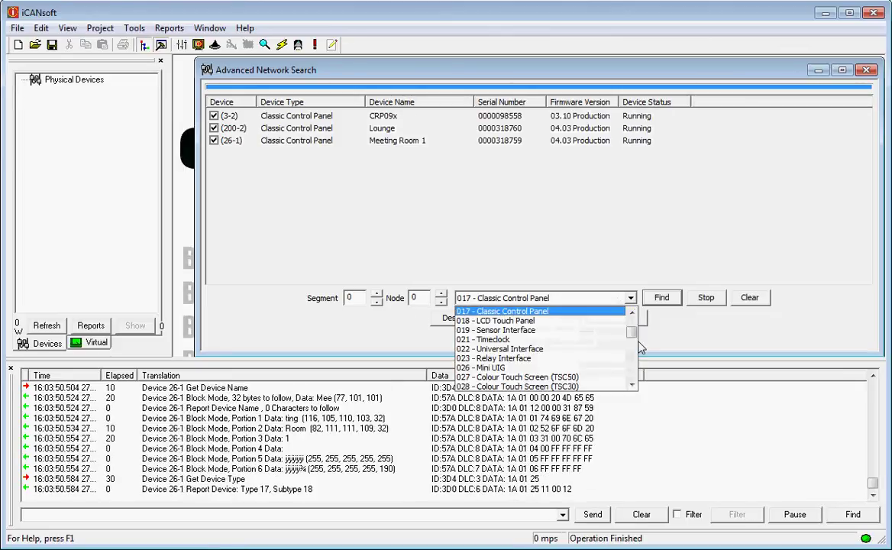
{"action": "scroll", "coordinate": [637, 334], "scroll_direction": "up", "scroll_amount": 2}
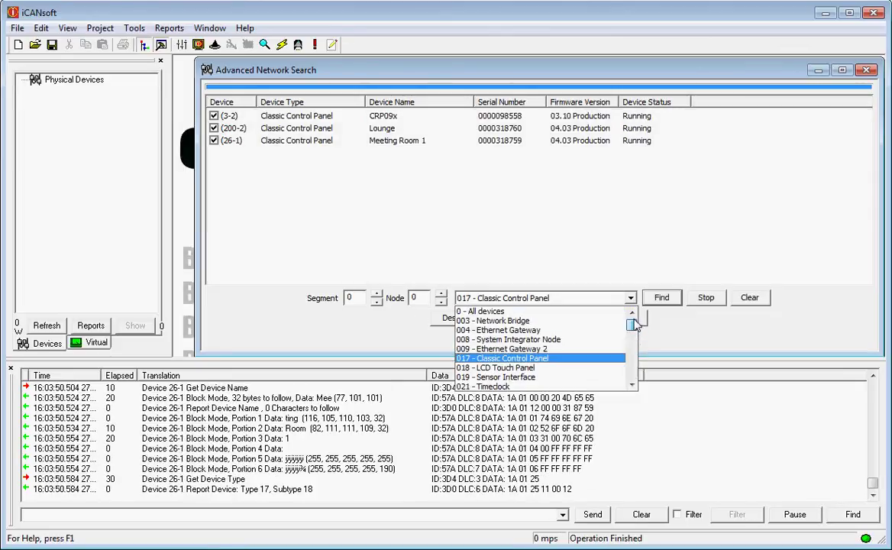
{"action": "left_click", "coordinate": [532, 312]}
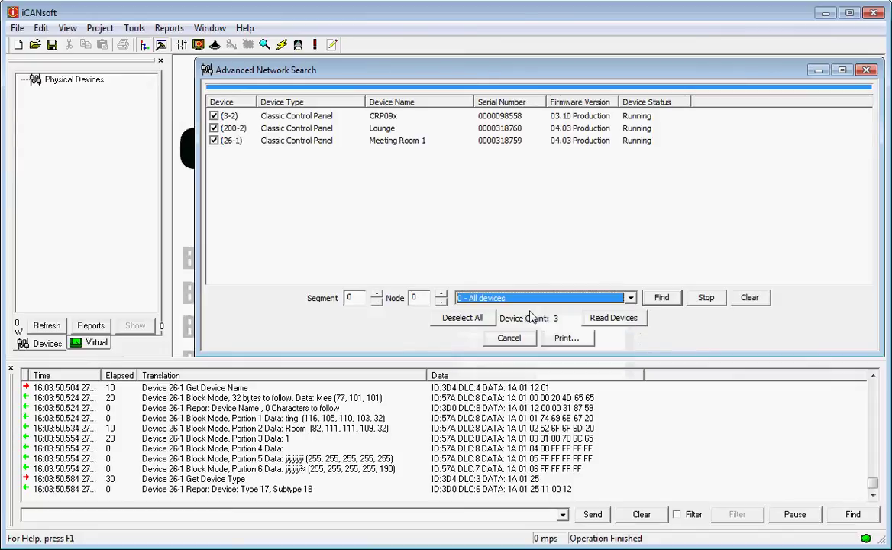
{"action": "left_click", "coordinate": [704, 298]}
{"action": "left_click", "coordinate": [749, 298]}
{"action": "left_click", "coordinate": [670, 302]}
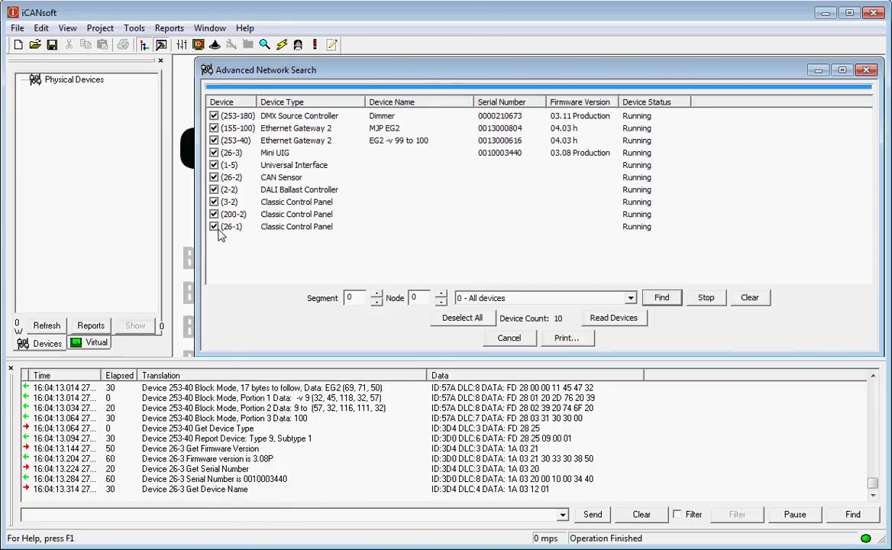
- Deselect all found devices, select only the Mini UIG (26-3) and read it into the project
{"action": "left_click", "coordinate": [467, 318]}
{"action": "left_click", "coordinate": [467, 317]}
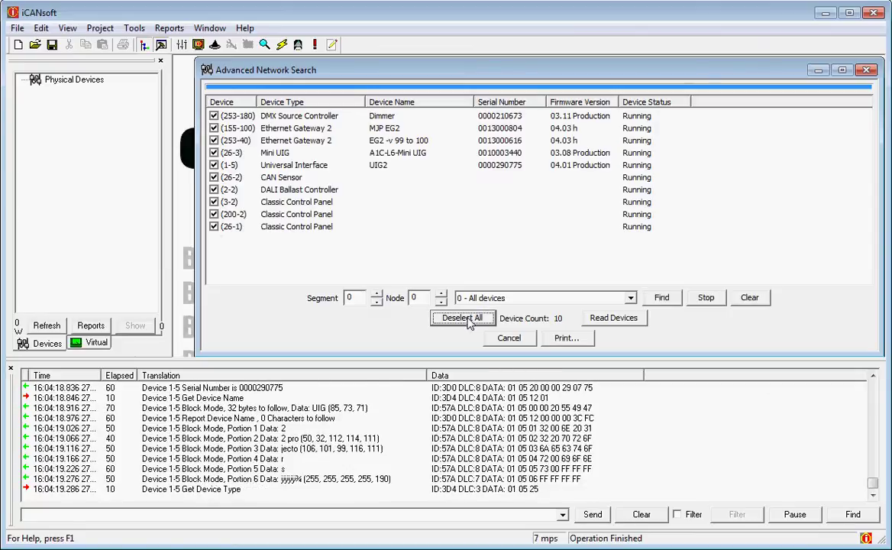
{"action": "left_click", "coordinate": [467, 318]}
{"action": "left_click", "coordinate": [467, 318]}
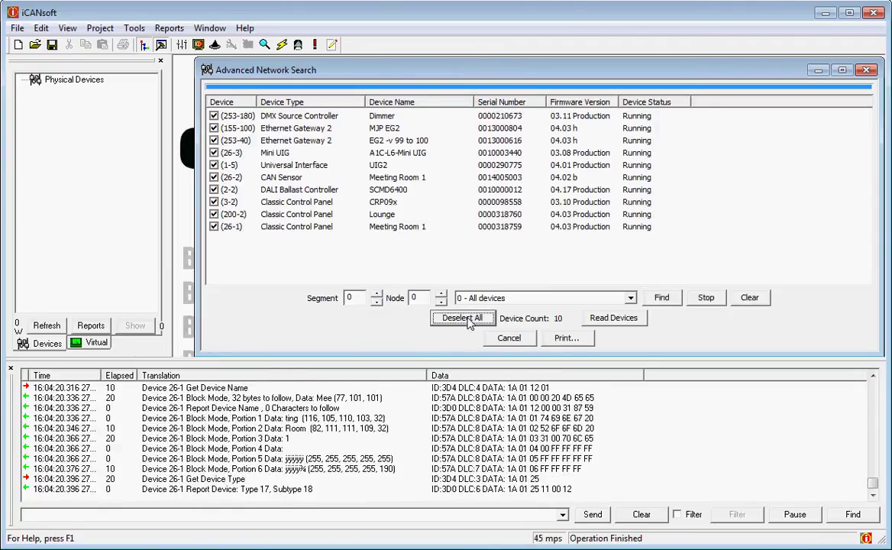
{"action": "left_click", "coordinate": [467, 317]}
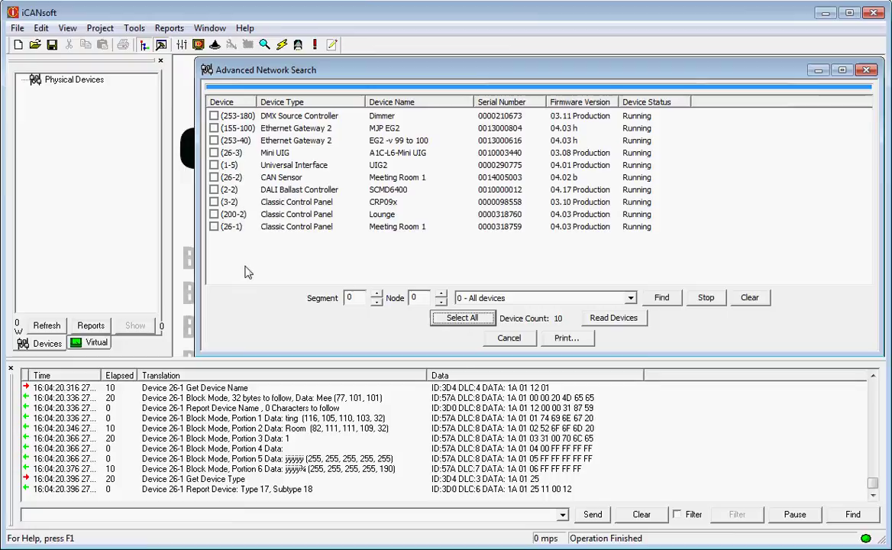
{"action": "left_click", "coordinate": [214, 153]}
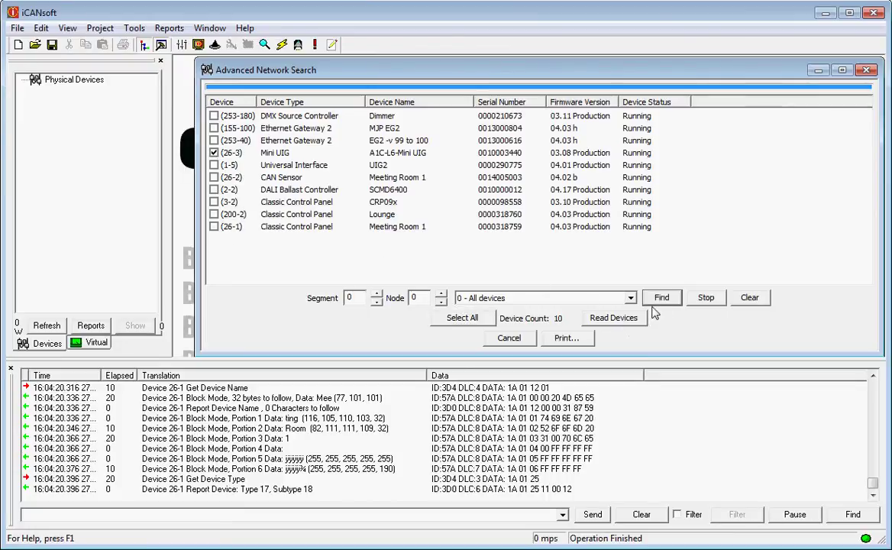
{"action": "left_click", "coordinate": [609, 322]}
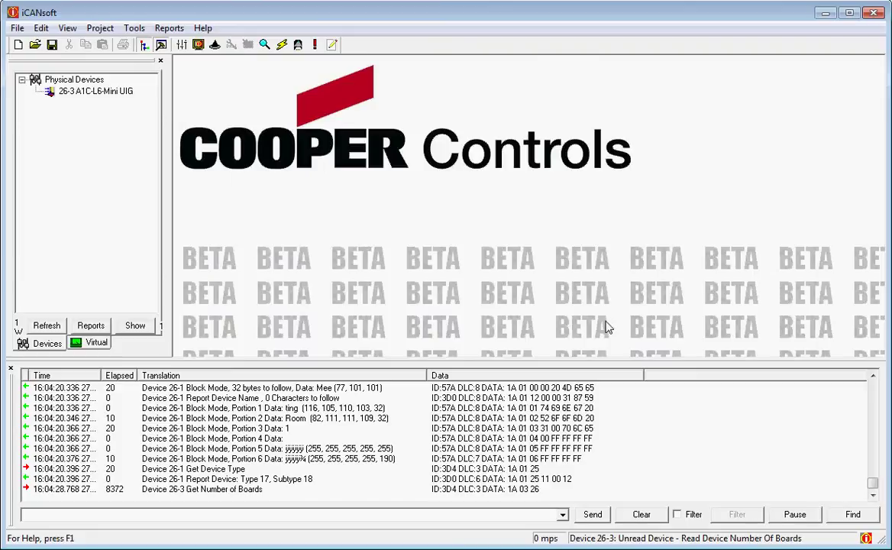
- Reopen the network search and read the Lounge Classic Control Panel (200-2) directly from the results
{"action": "left_click", "coordinate": [264, 45]}
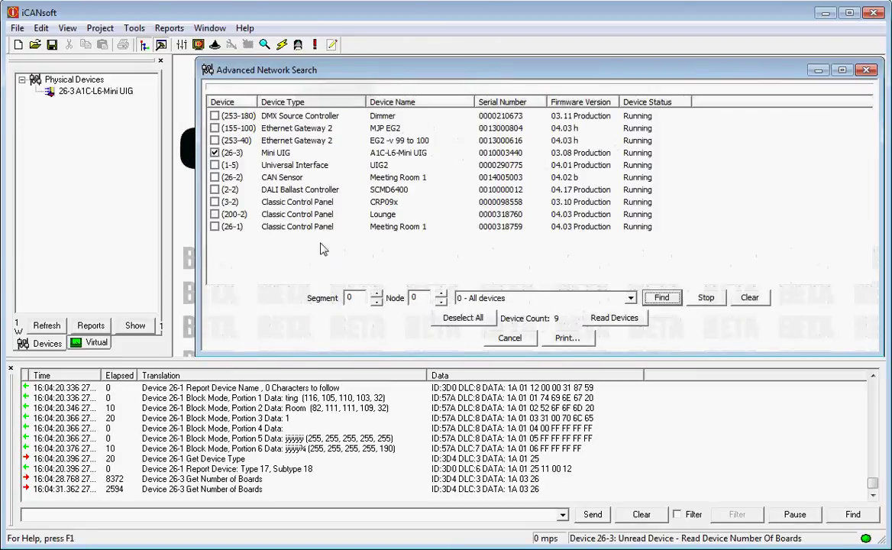
{"action": "double_click", "coordinate": [285, 217]}
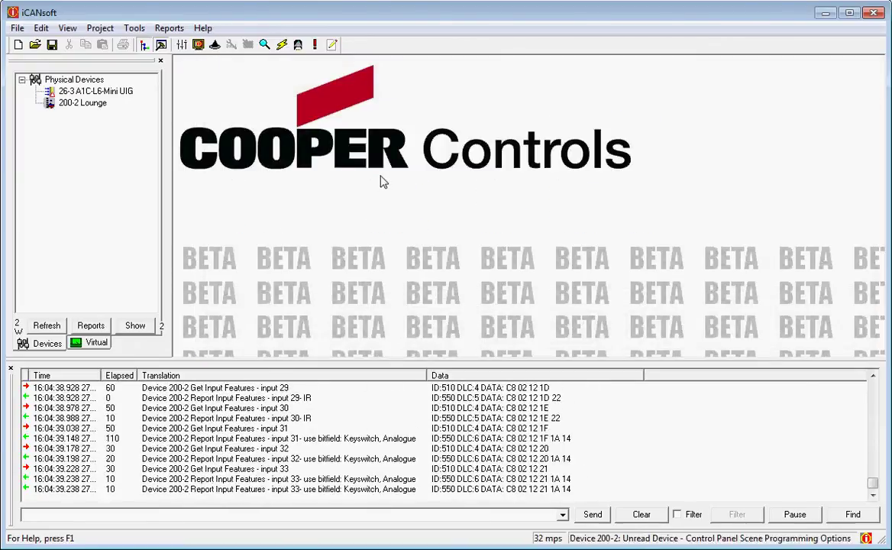
- Reopen the network search and clear all devices from the results list
{"action": "left_click", "coordinate": [264, 45]}
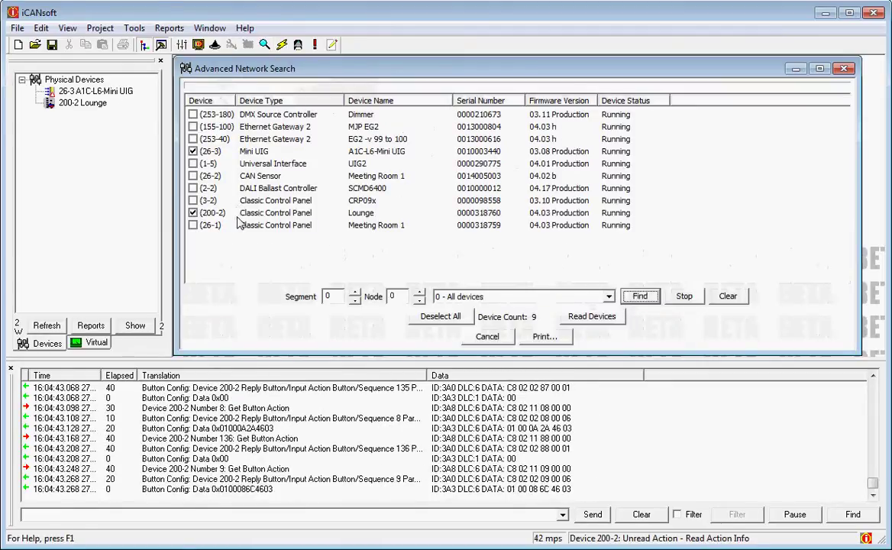
{"action": "left_click", "coordinate": [724, 298]}
{"action": "left_click", "coordinate": [722, 302]}
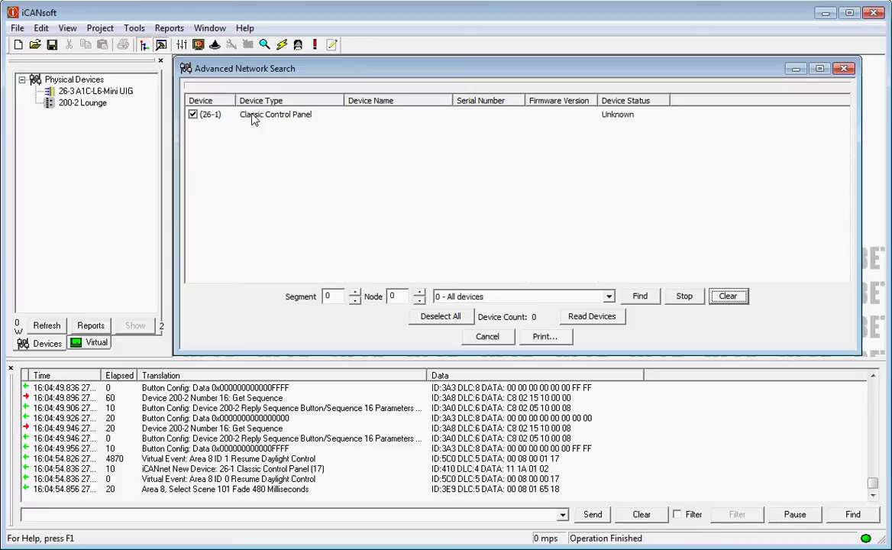
- Search the network for all devices, stop the search and read every found device into the project
{"action": "left_click", "coordinate": [638, 298]}
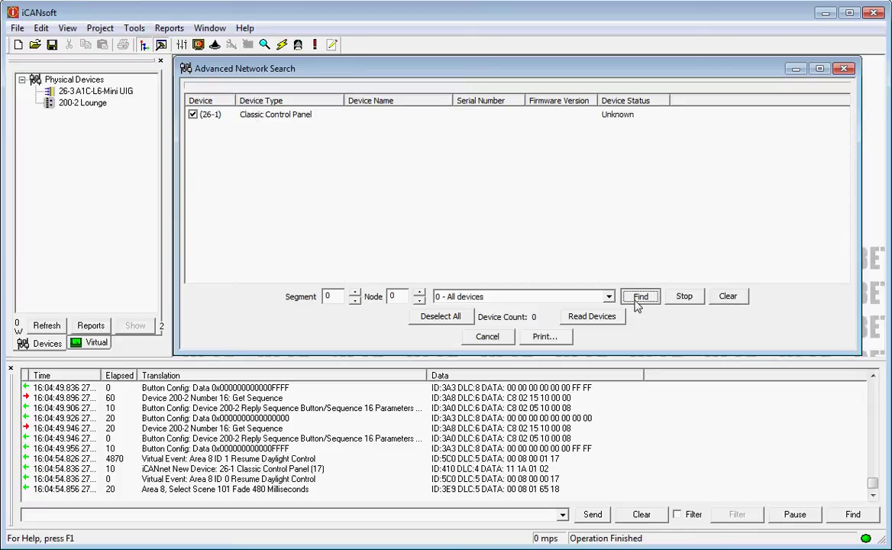
{"action": "left_click", "coordinate": [638, 298]}
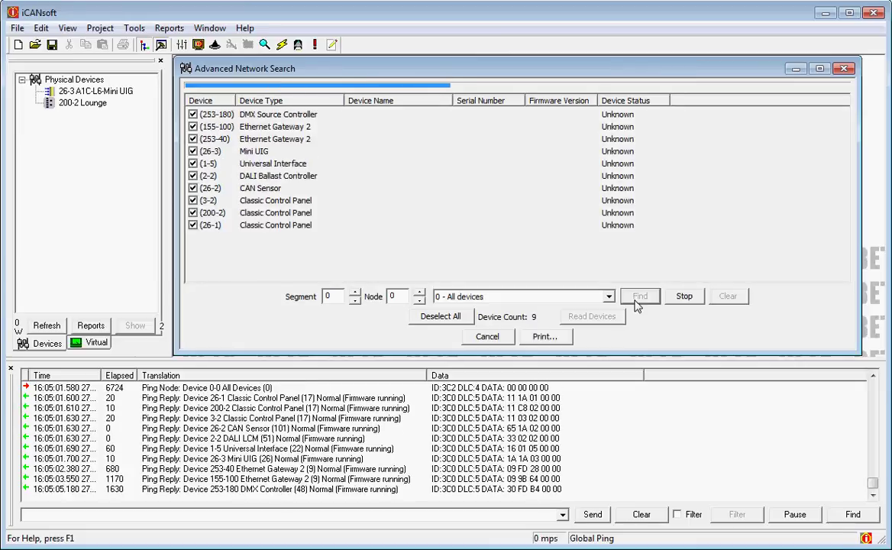
{"action": "left_click", "coordinate": [693, 304]}
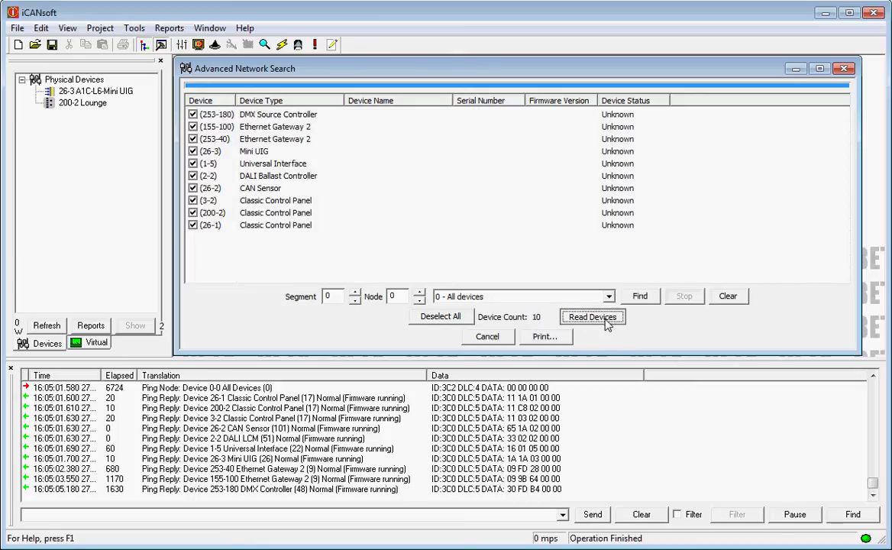
{"action": "left_click", "coordinate": [592, 316]}
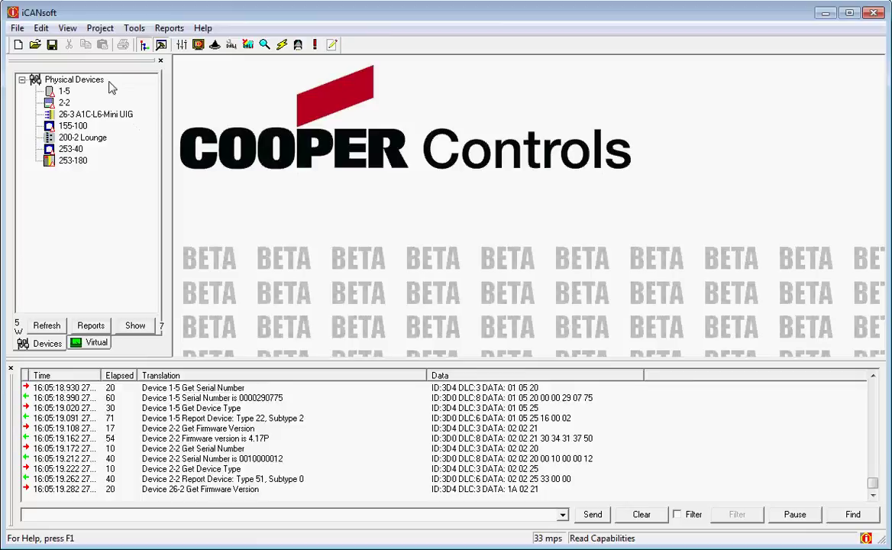